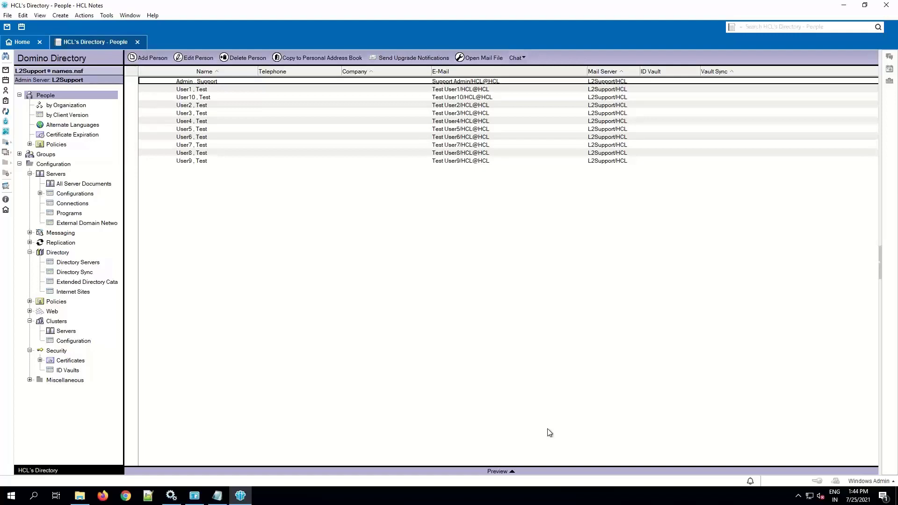
- Open the L2Support/HCL configuration's SMTP Outbound Controls for editing
left_click(74, 194)
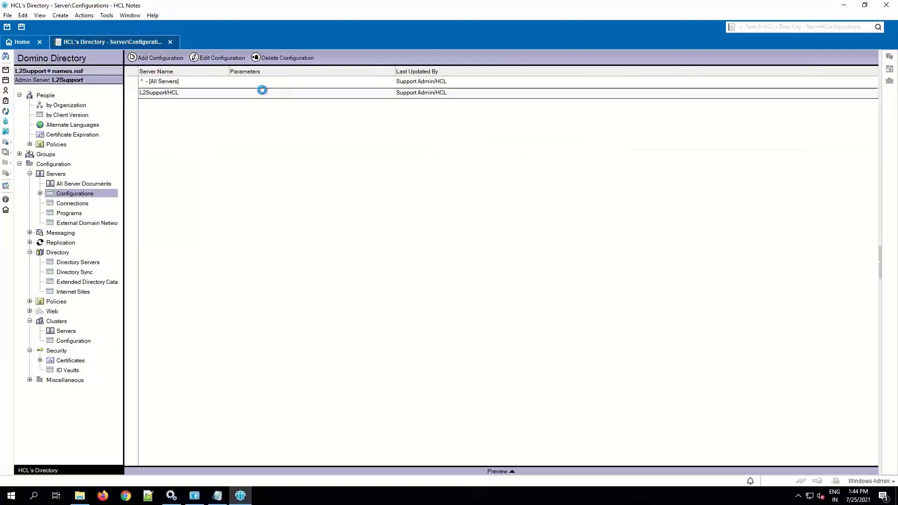
double_click(168, 91)
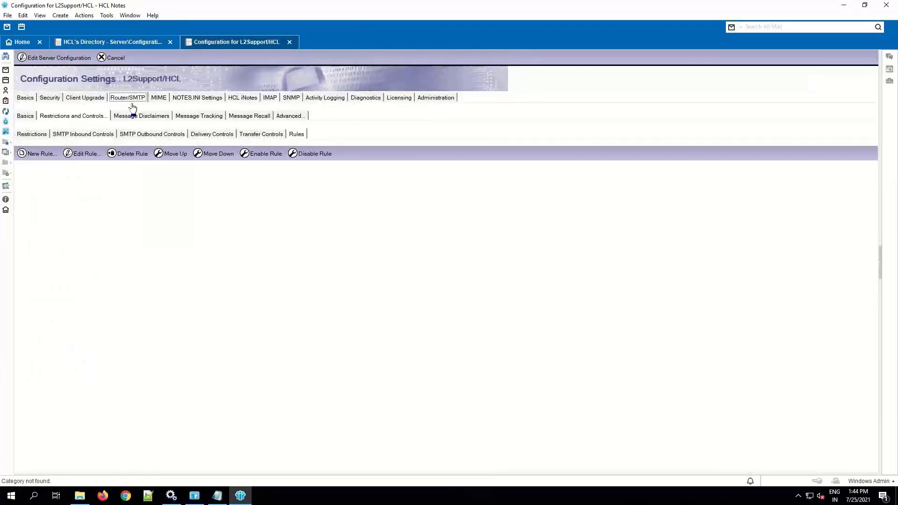
left_click(90, 117)
left_click(158, 136)
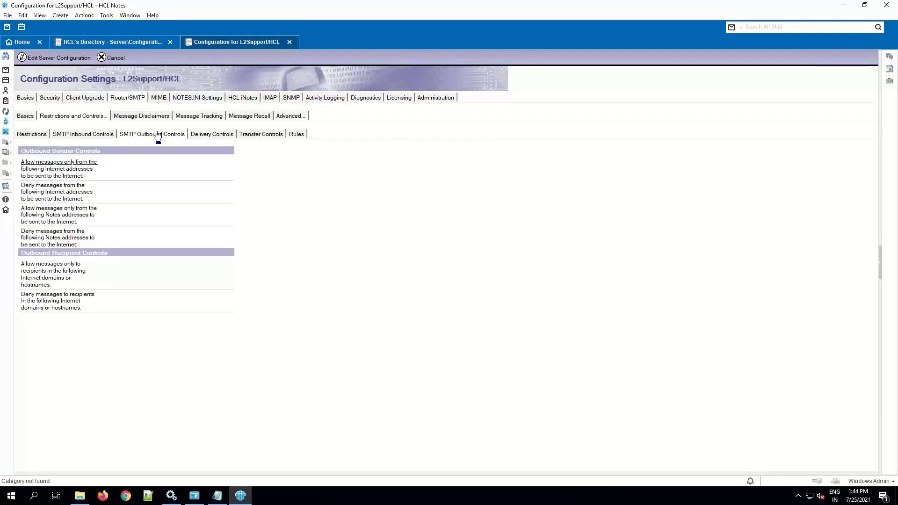
left_click(68, 59)
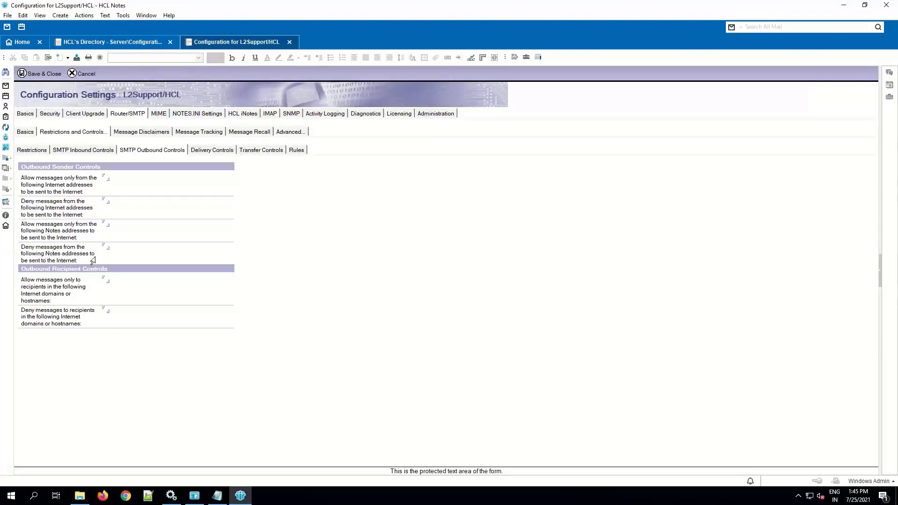
left_click_drag(22, 254, 93, 261)
- Paste Test User1/HCL and Test User2/HCL into 'Deny messages from Notes addresses'
left_click(138, 249)
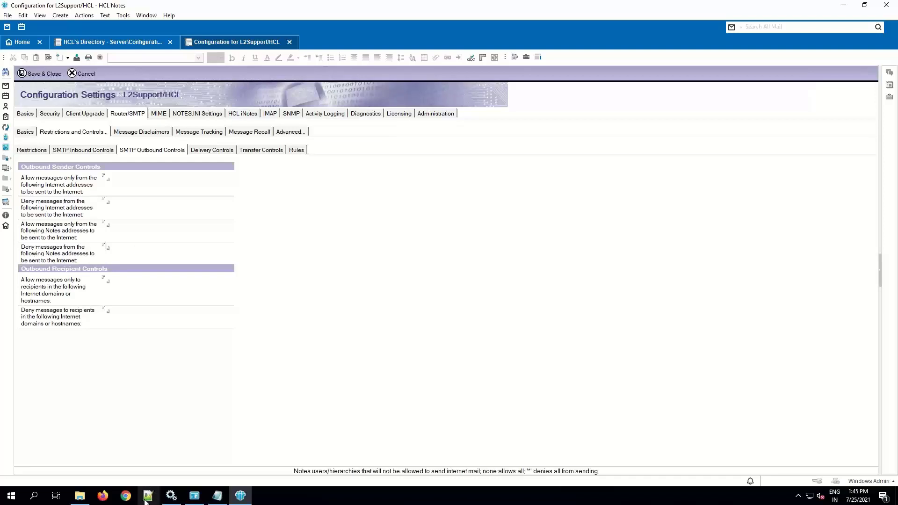
left_click(217, 496)
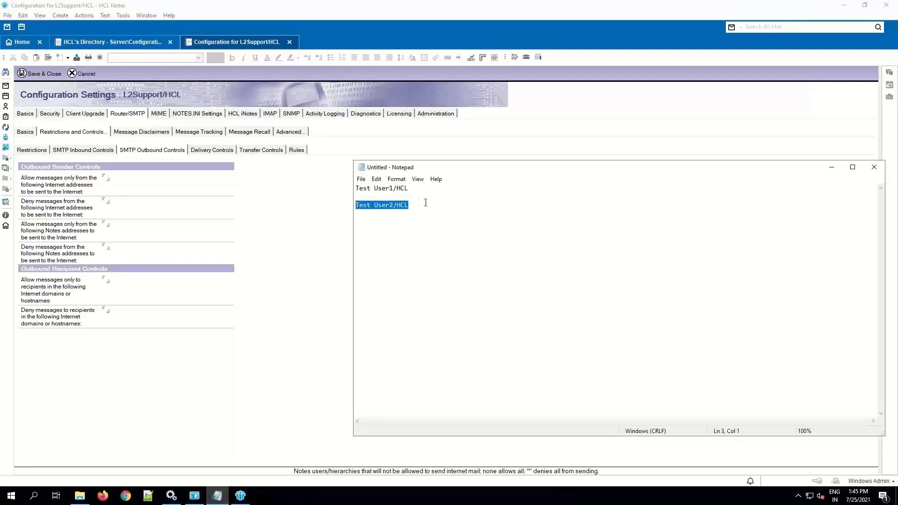
left_click(425, 202)
key("ctrl+a")
key("ctrl+c")
left_click(157, 251)
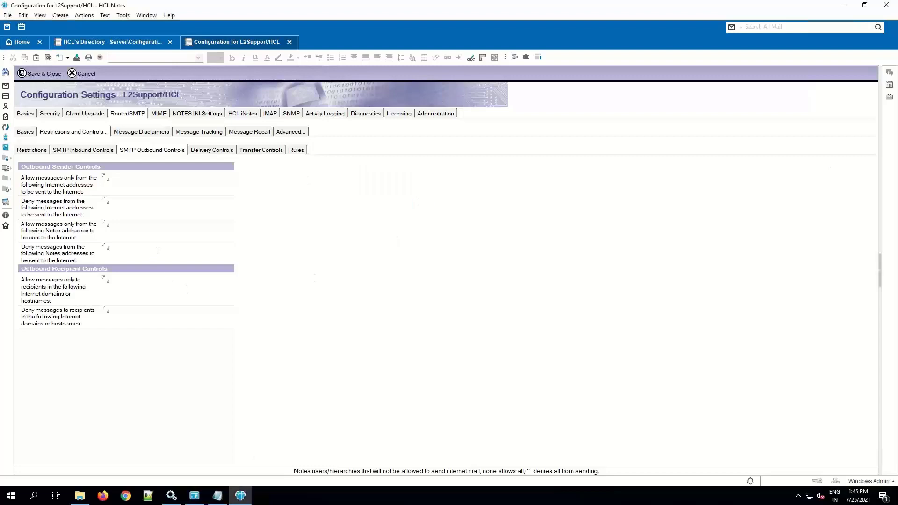
key("ctrl+v")
key("Delete")
key("Return")
- Start a new group in the directory's Groups view named outboundmailblock
left_click(94, 43)
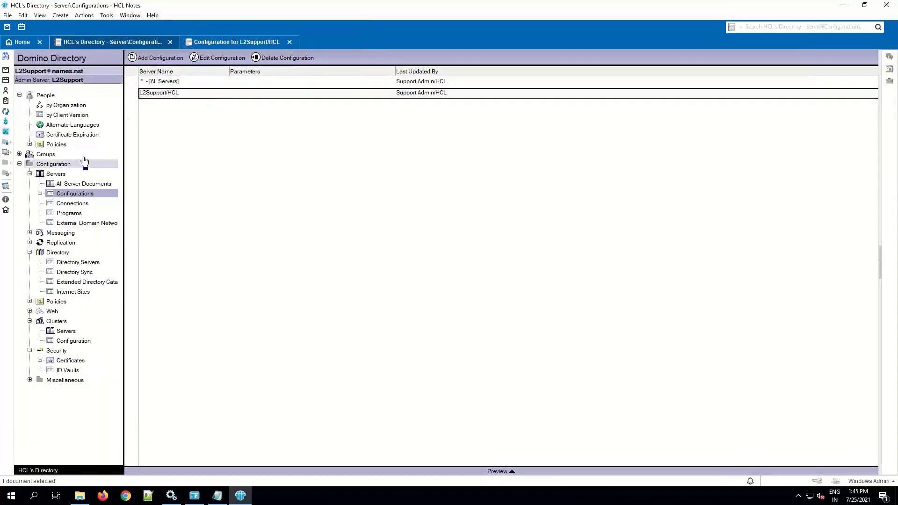
left_click(83, 155)
left_click(159, 61)
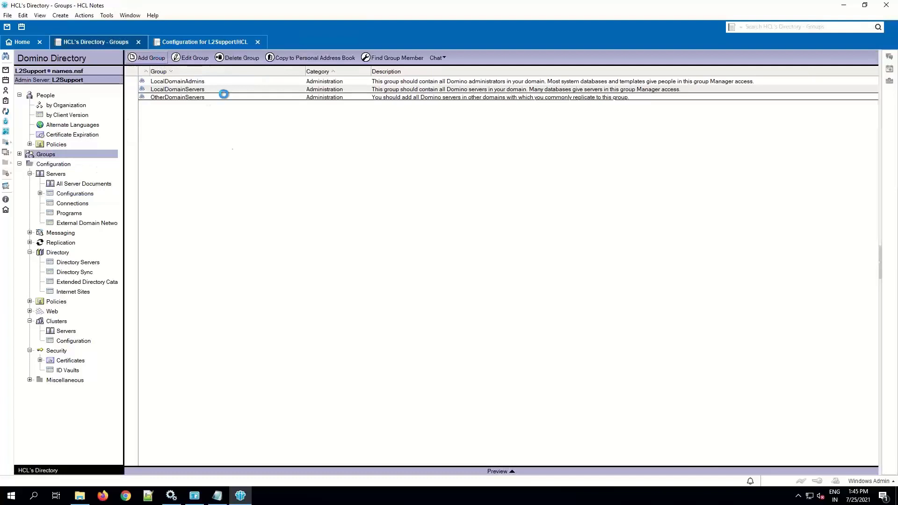
type("out")
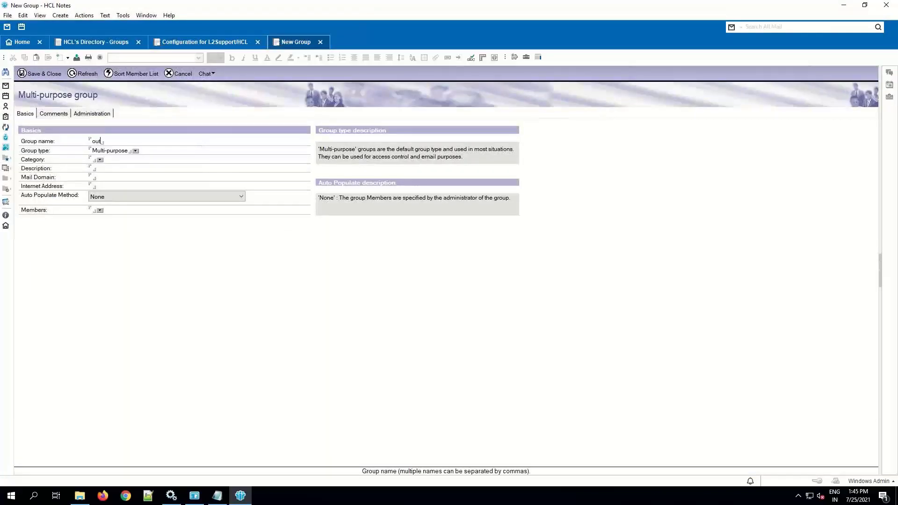
type("boundmailb")
type("loxk")
key("BackSpace")
key("BackSpace")
type("c")
type("k")
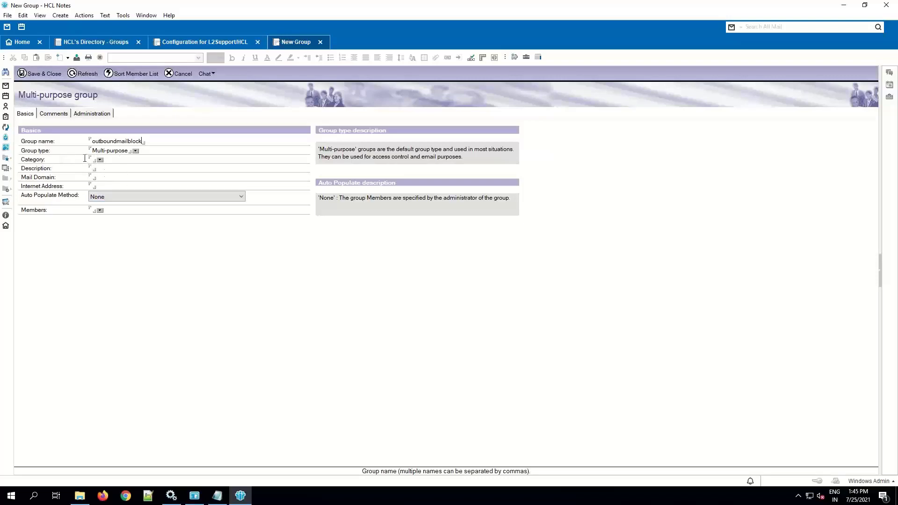
- Add Test User1, User10 and User2–User5 as members, then refresh and save the group
left_click(99, 210)
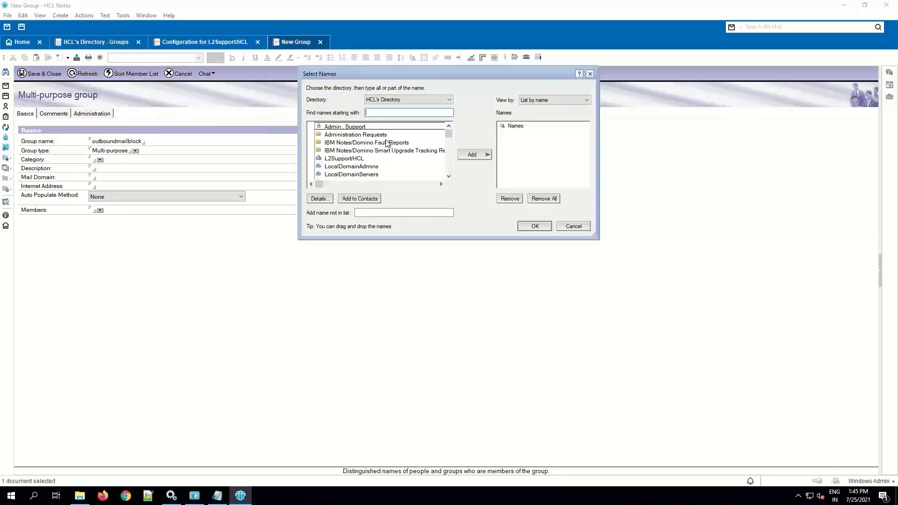
left_click(450, 177)
left_click(450, 176)
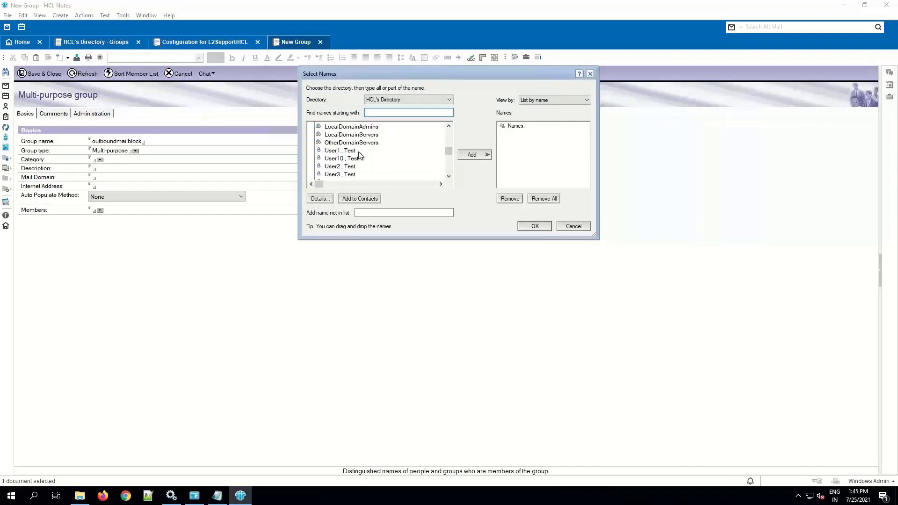
left_click(313, 152)
left_click_drag(313, 153, 315, 175)
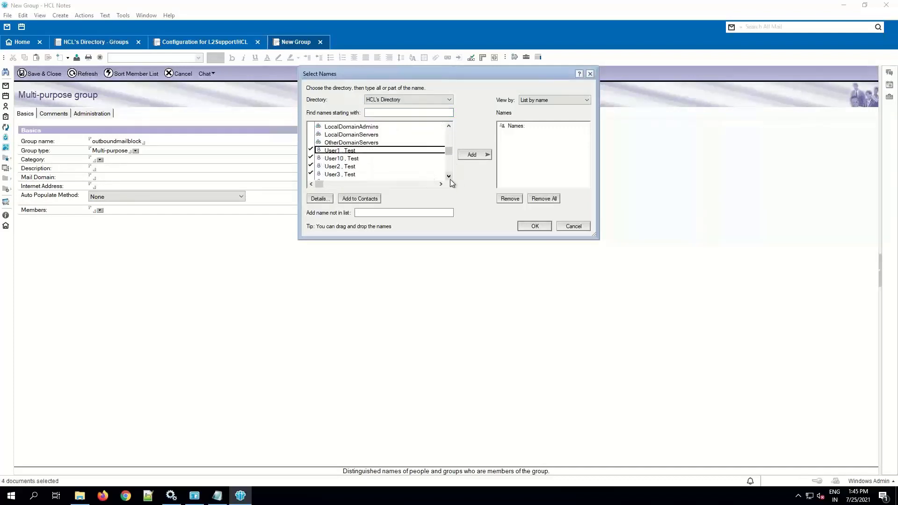
left_click(450, 177)
left_click(314, 159)
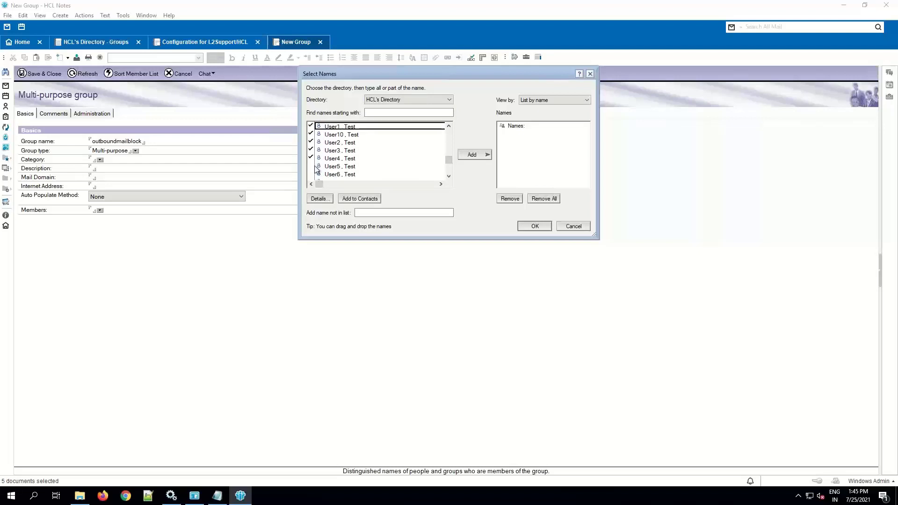
left_click(475, 155)
left_click(535, 226)
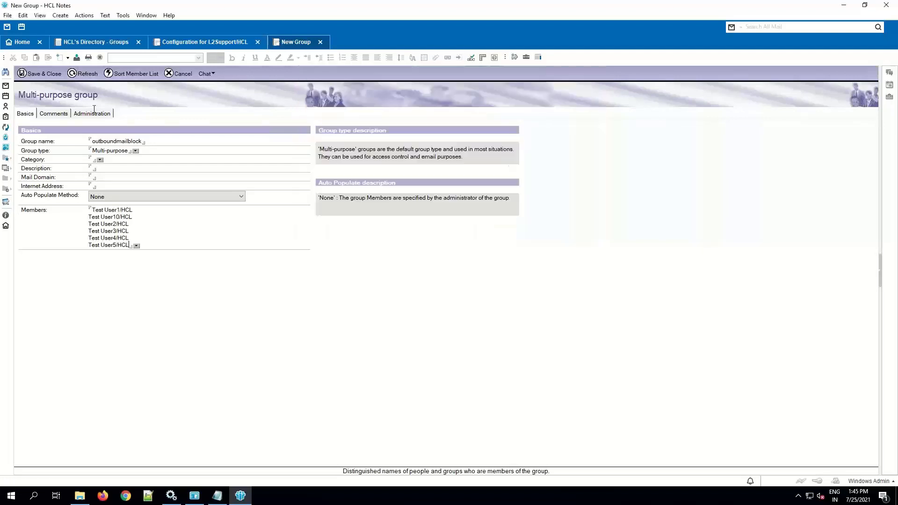
left_click(87, 74)
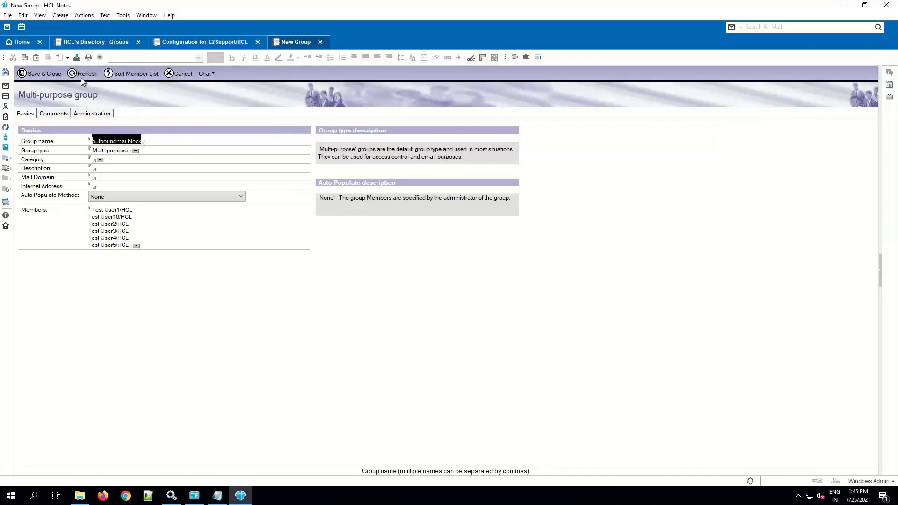
left_click(41, 73)
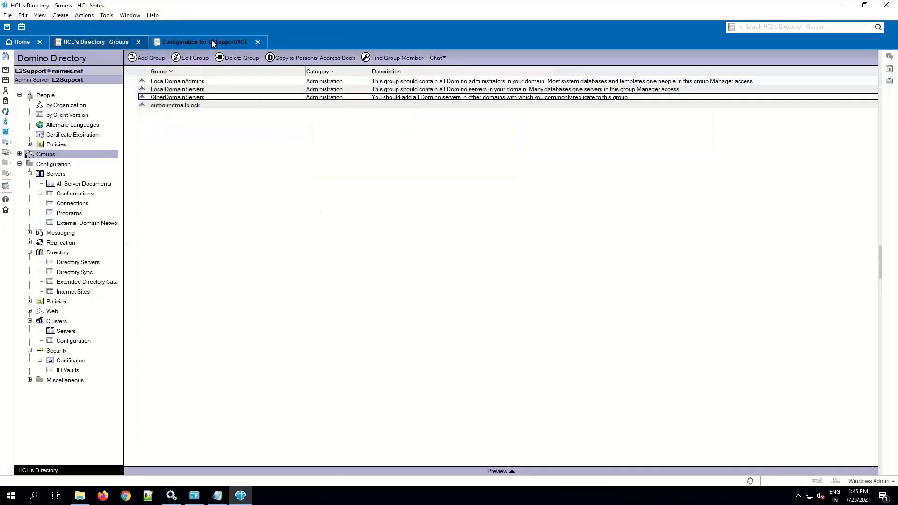
- Paste outboundmailblock into the L2Support/HCL denied Notes senders list and save the configuration
left_click(211, 39)
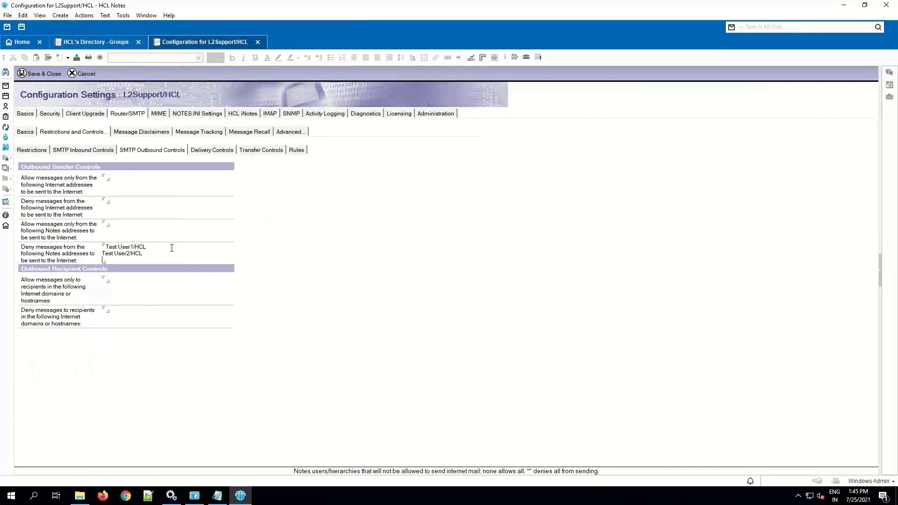
type("outboundmailblock")
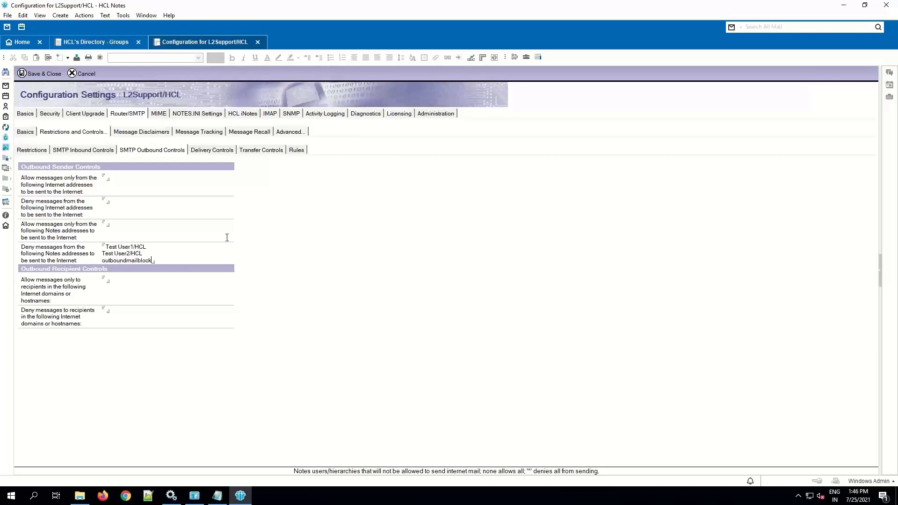
left_click(42, 74)
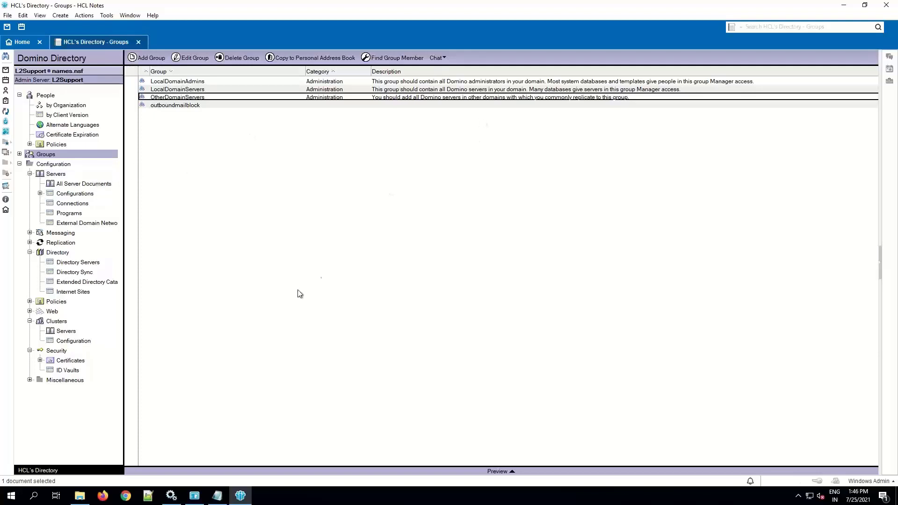
- Run 'tell router update config' and 'tell smtp update config' at the Domino console, fixing a typo
left_click(195, 497)
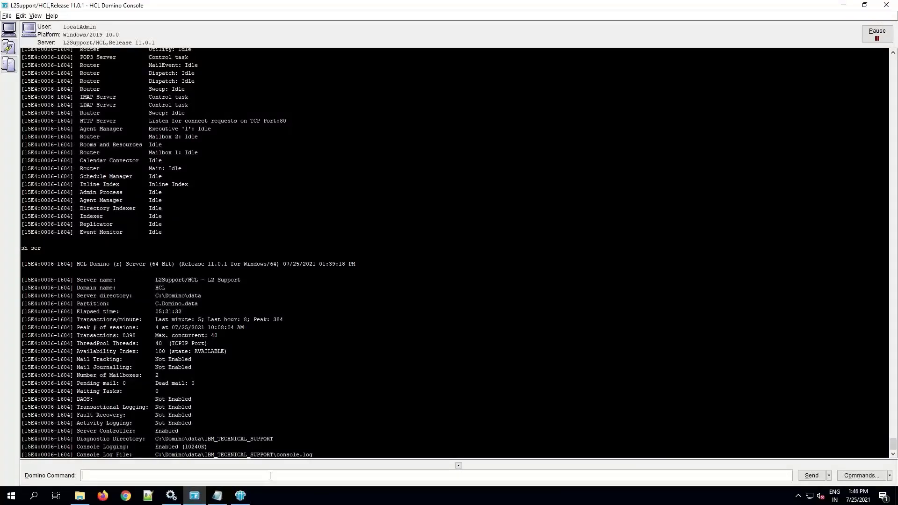
type("te")
type("ll r")
type("outer")
type(" update config")
key("Return")
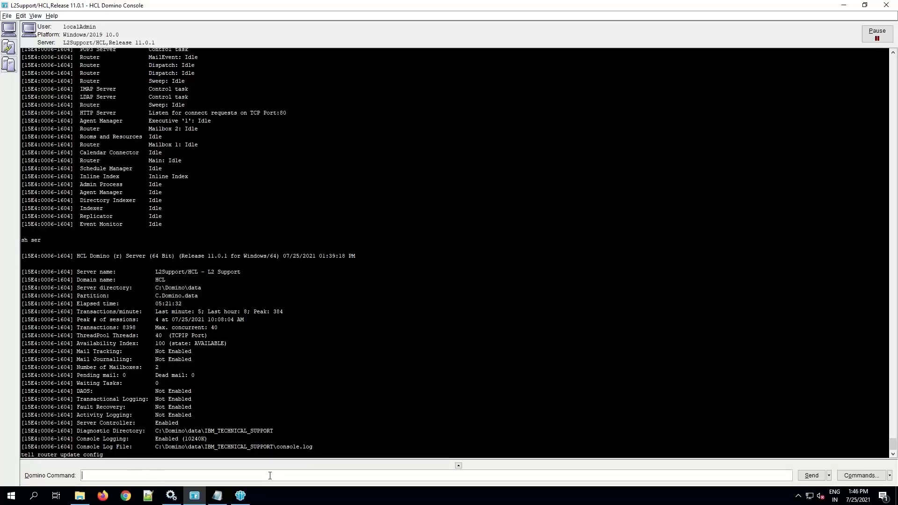
type("tell smpt upd")
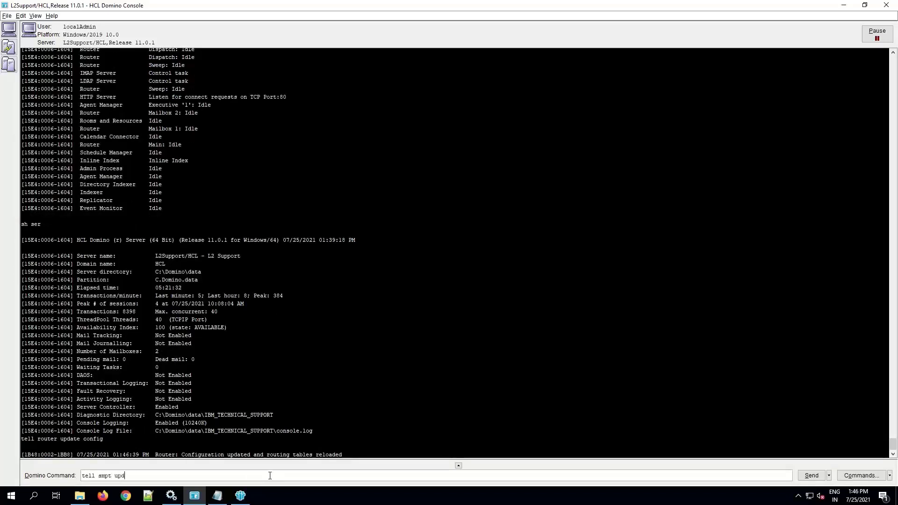
type("ate config")
key("Return")
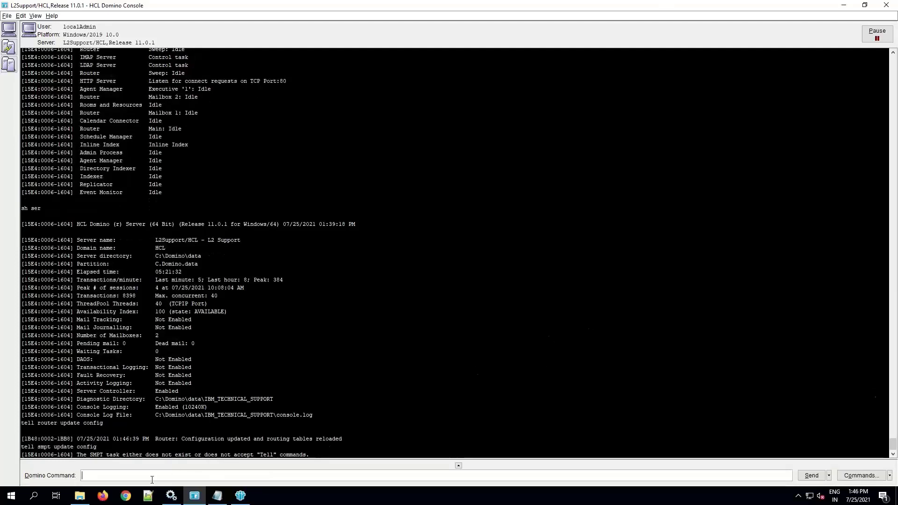
type("tell")
type(" rout")
type("er update confi")
type("g")
key("Return")
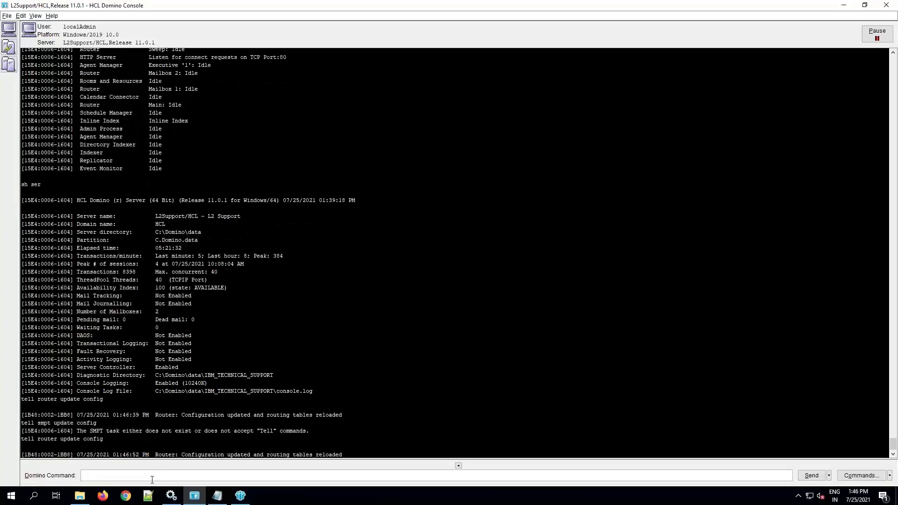
type("tell smtp upd")
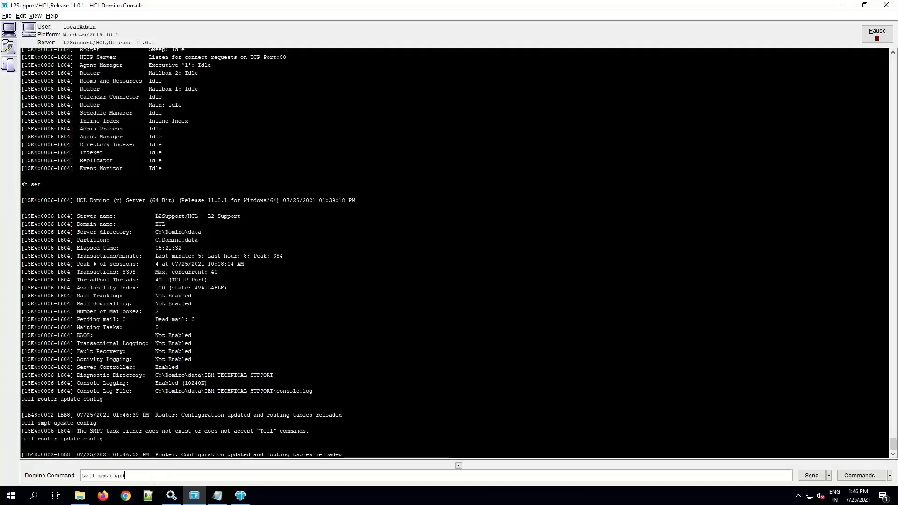
type("ate config")
key("Return")
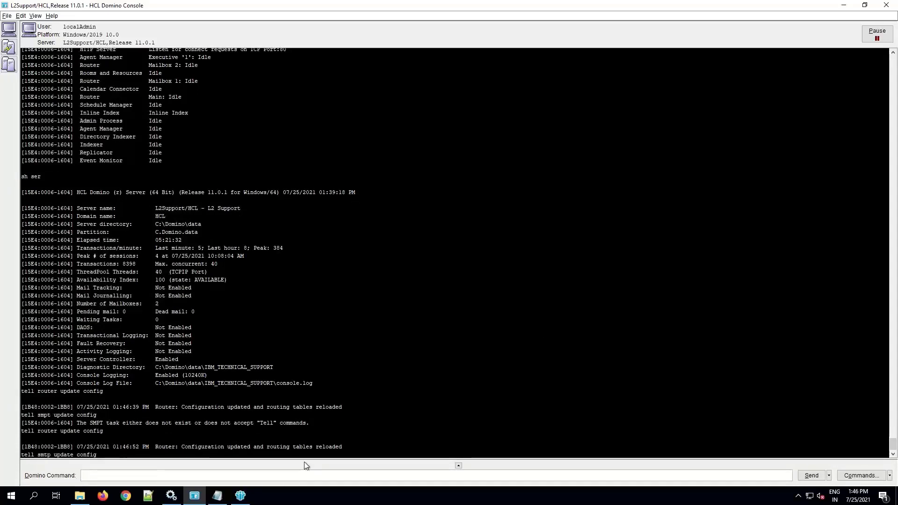
- Switch to the Windows Test User1 location and sign in with its password
left_click(240, 495)
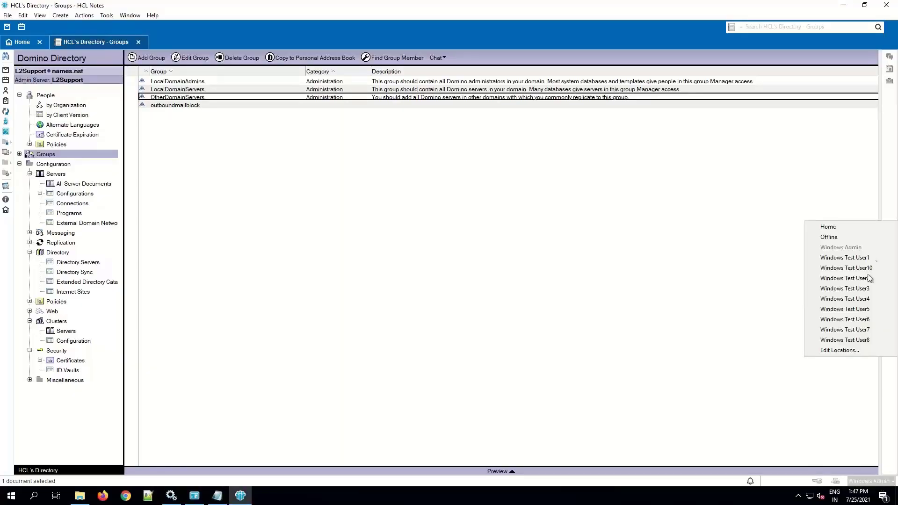
left_click(872, 259)
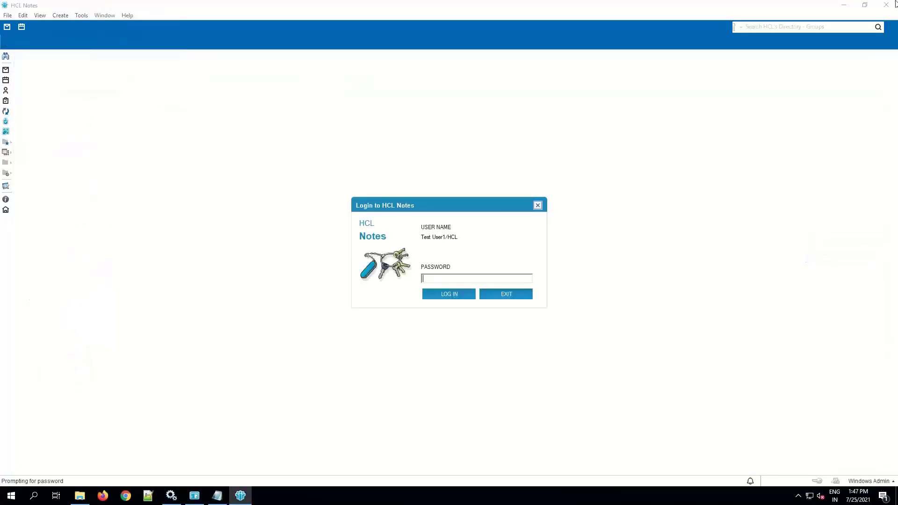
type("password")
key("Return")
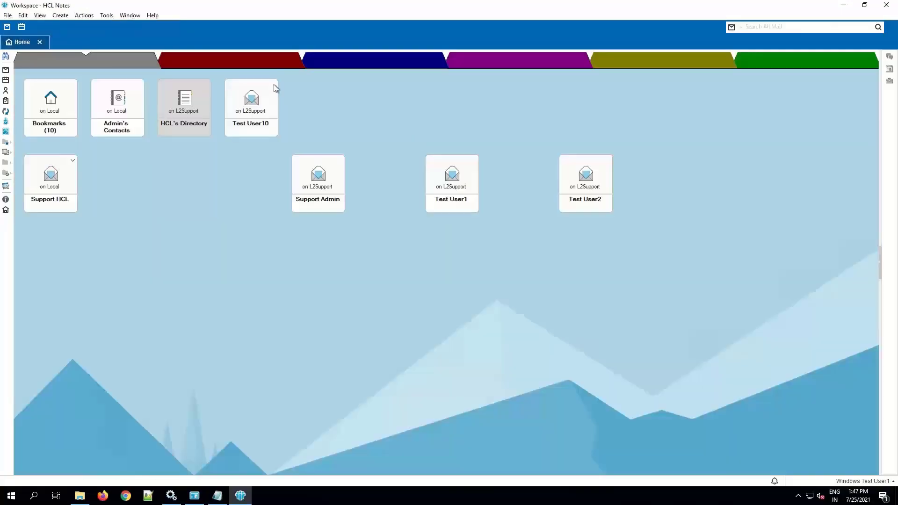
- Send 'test email for checking' to yourself, Cc the Gmail address, with the subject copied into the body
double_click(474, 197)
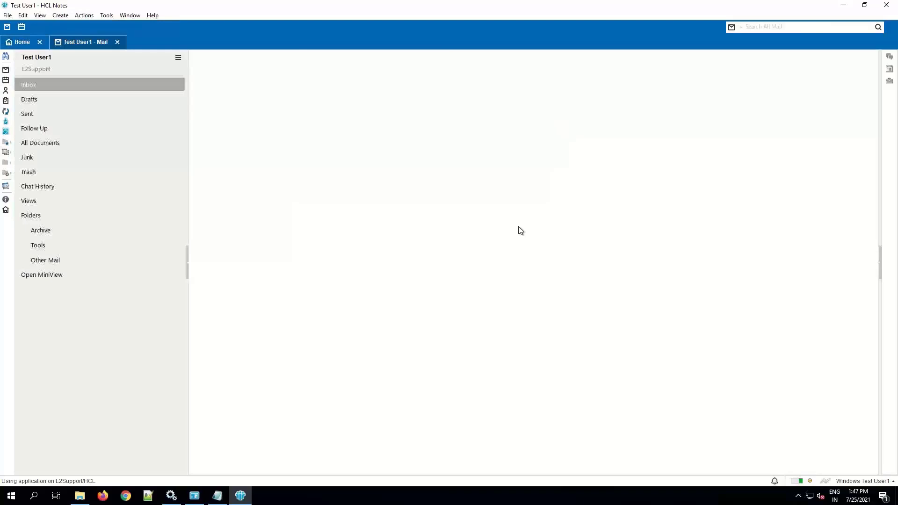
left_click(198, 60)
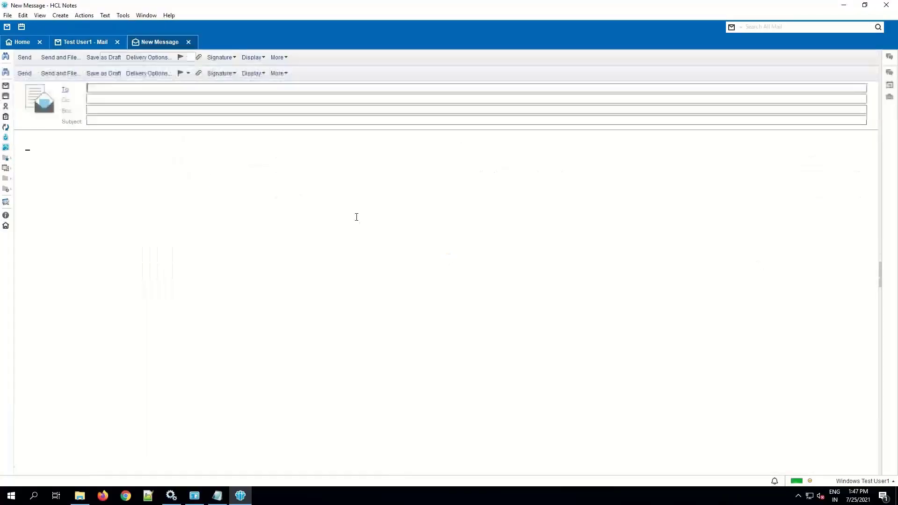
type("st")
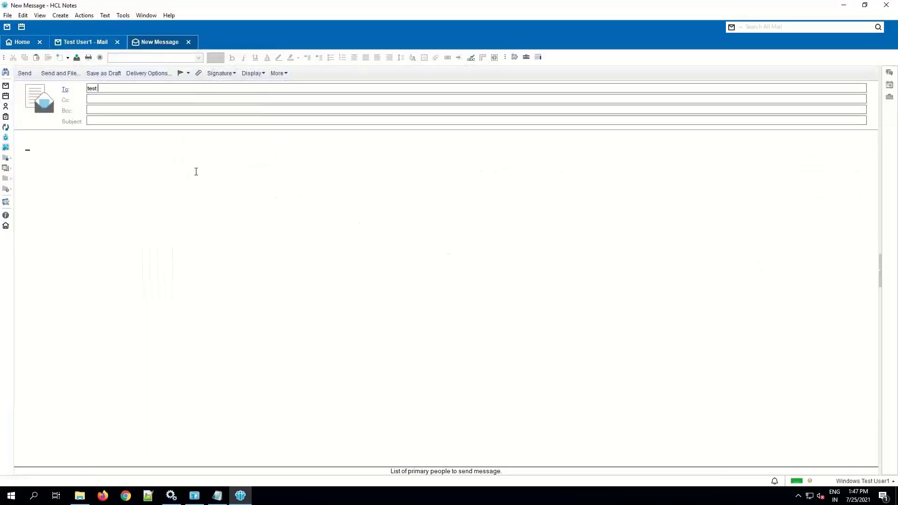
type(" user1")
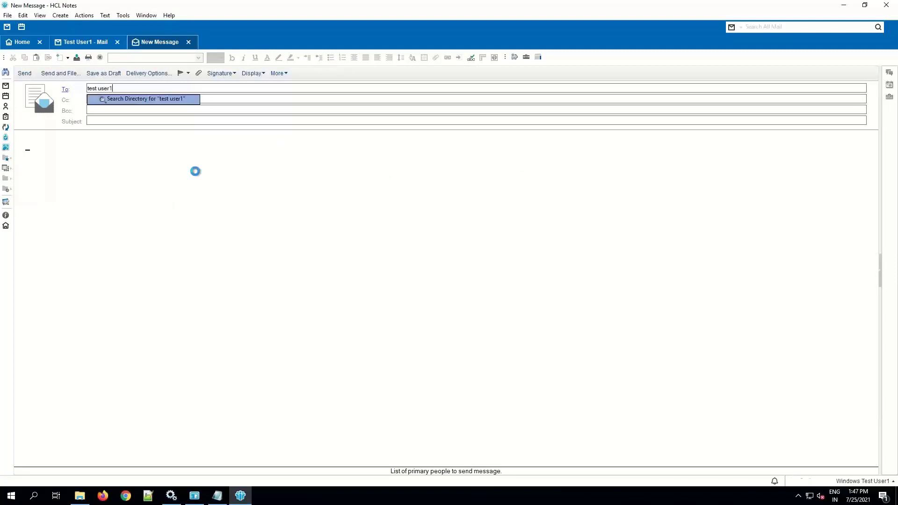
key("Return")
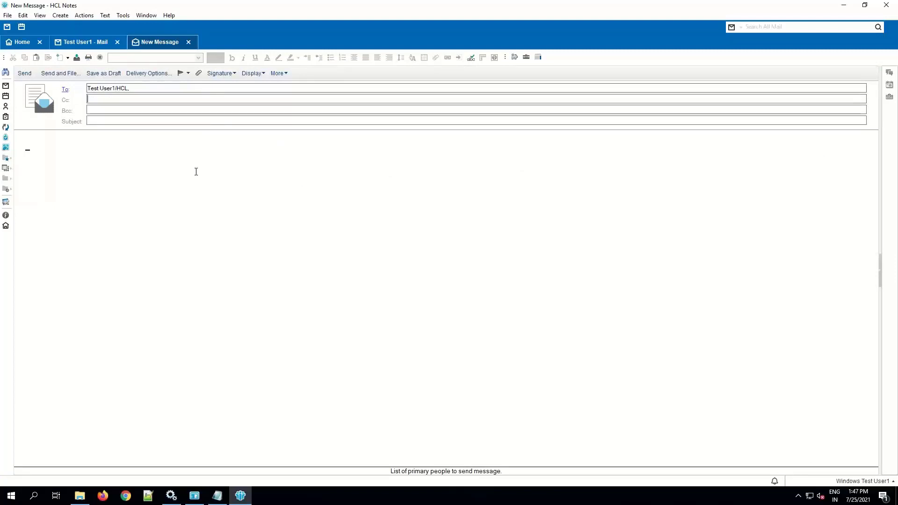
key("Tab")
type("@")
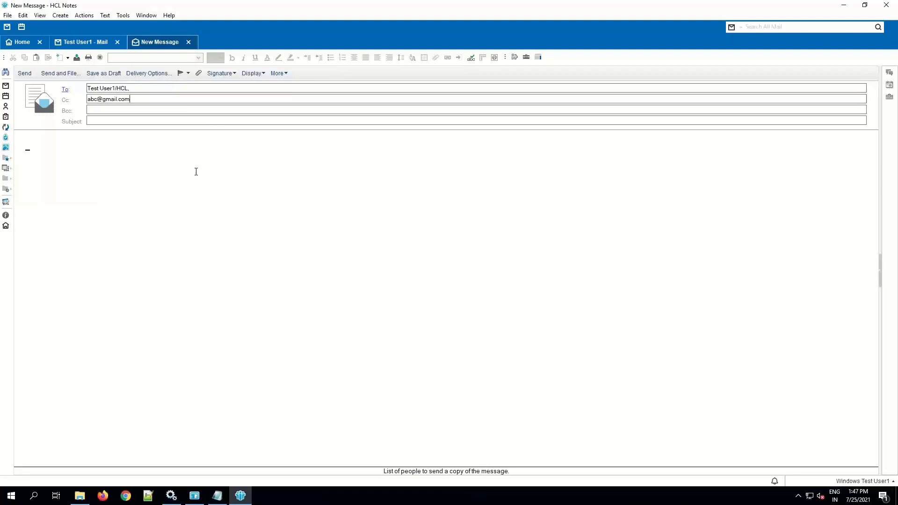
left_click(150, 121)
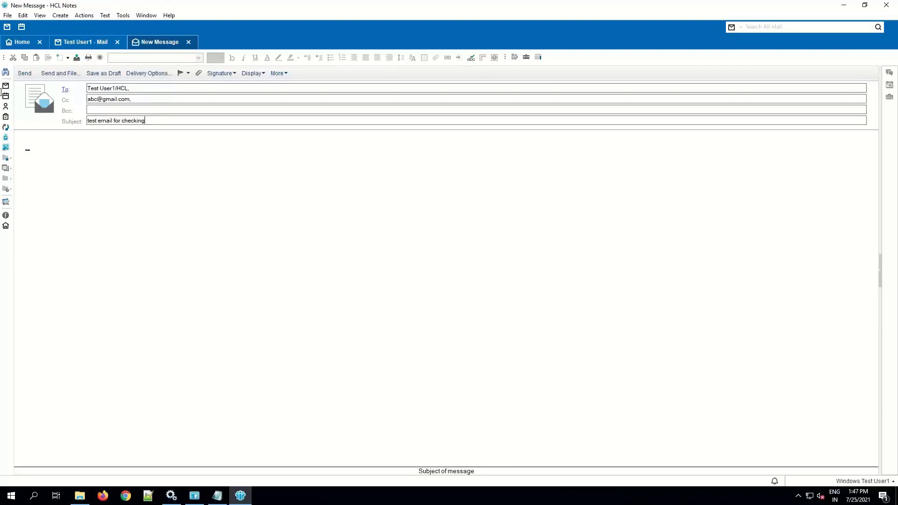
key("ctrl+a")
key("ctrl+c")
left_click(89, 136)
key("ctrl+v")
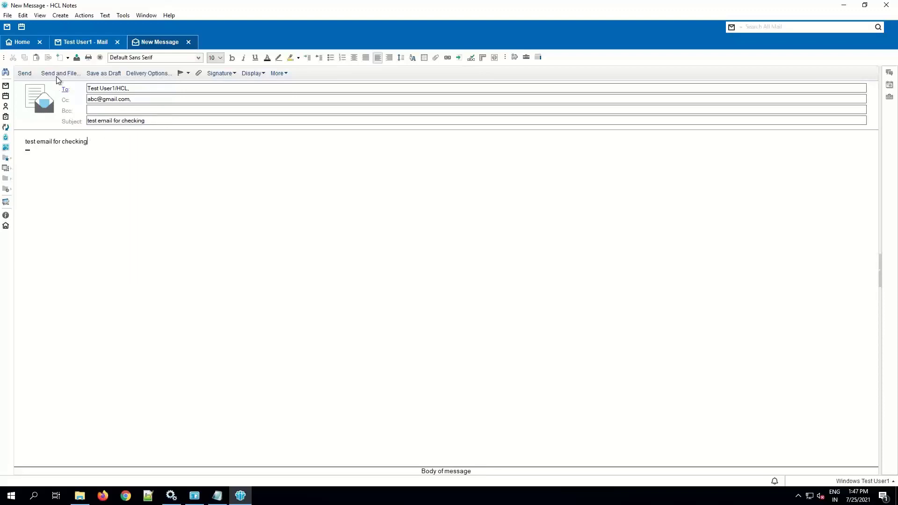
left_click(30, 73)
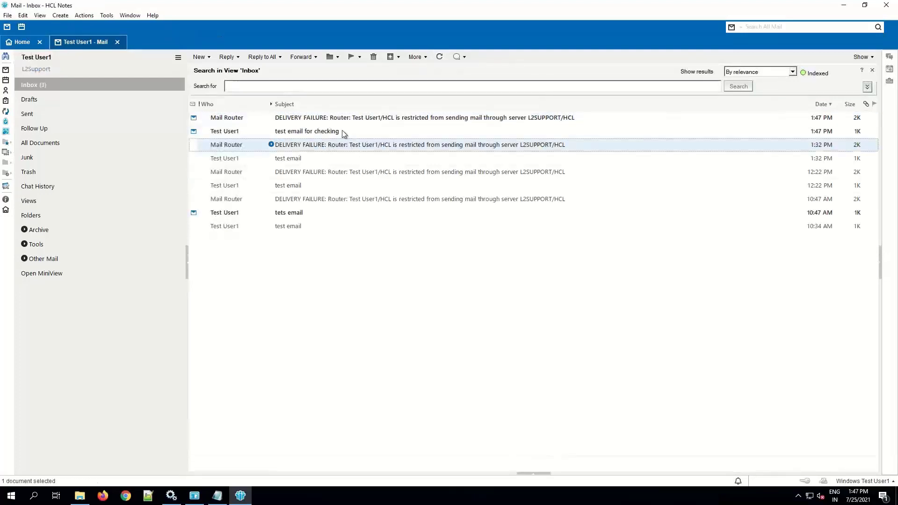
double_click(328, 132)
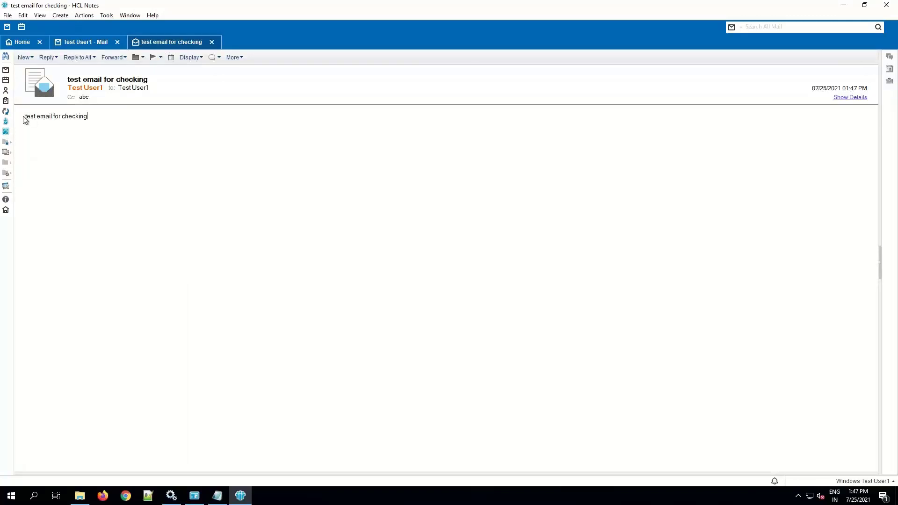
left_click_drag(25, 117, 89, 120)
key("Escape")
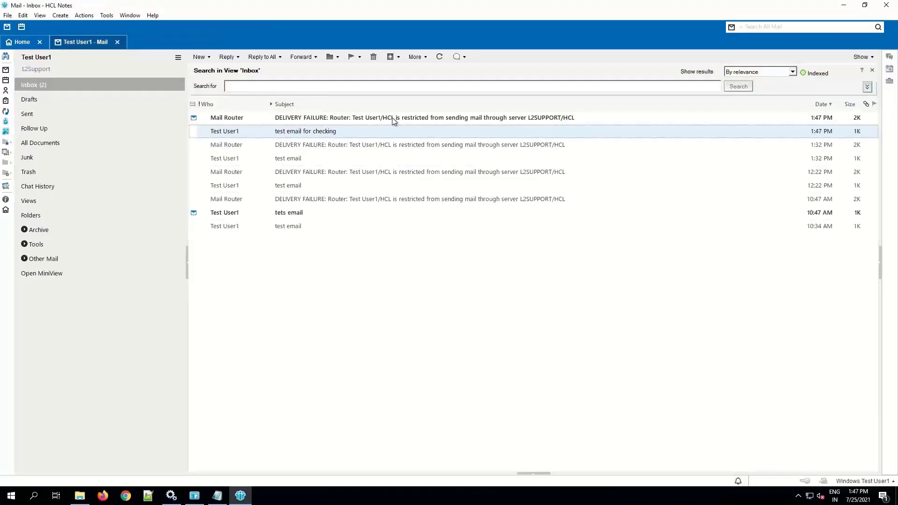
double_click(393, 118)
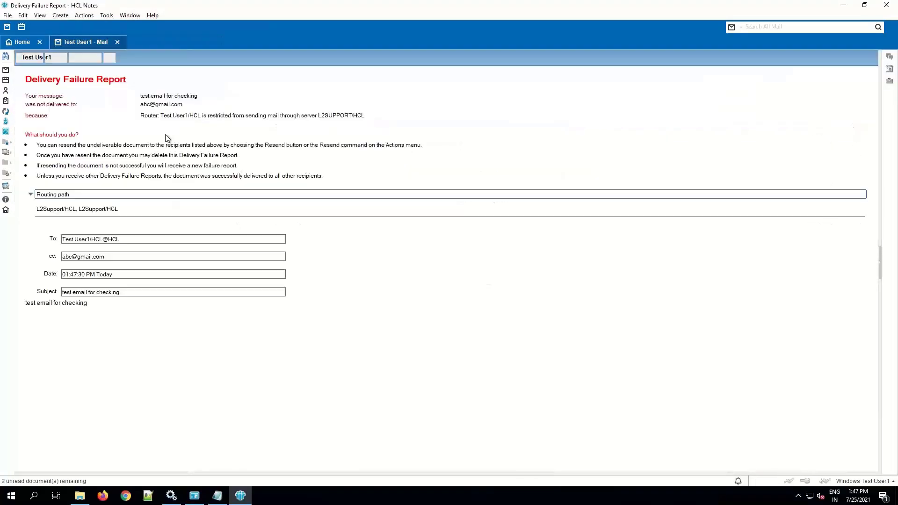
left_click(140, 104)
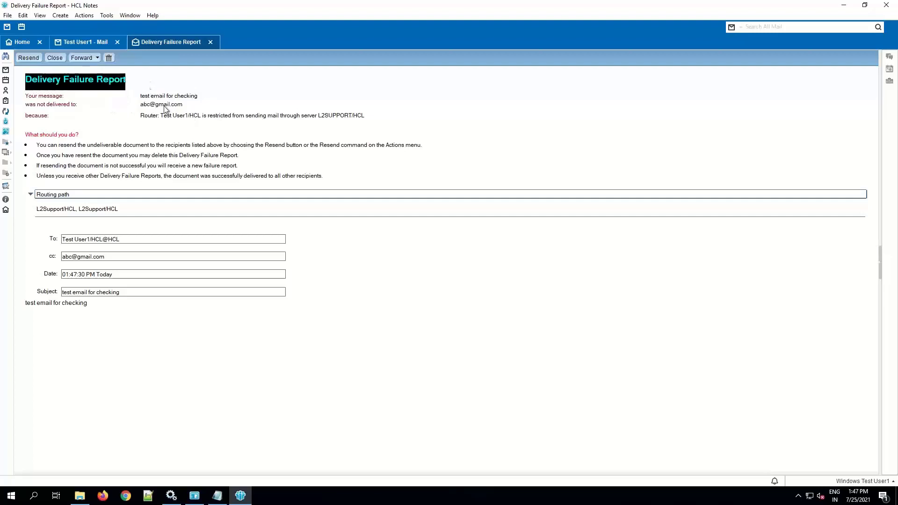
left_click_drag(29, 84, 148, 85)
left_click_drag(169, 117, 375, 119)
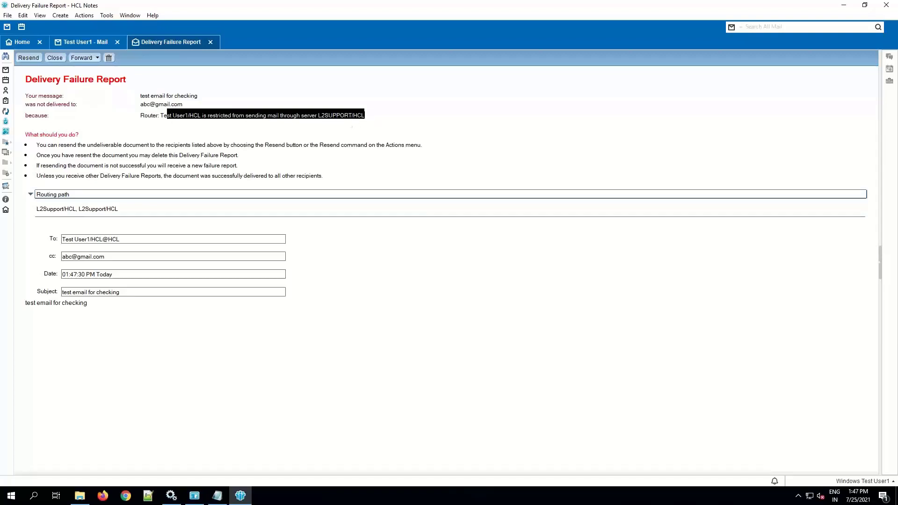
left_click(195, 496)
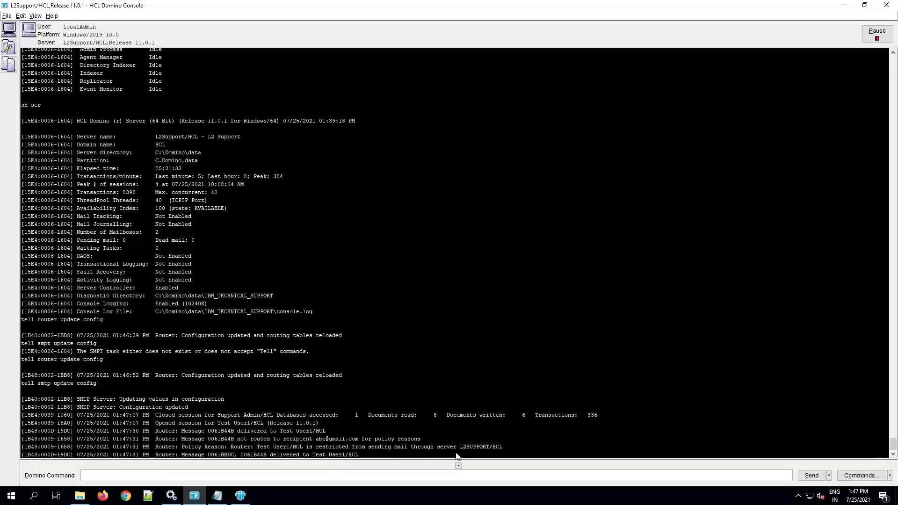
left_click(240, 496)
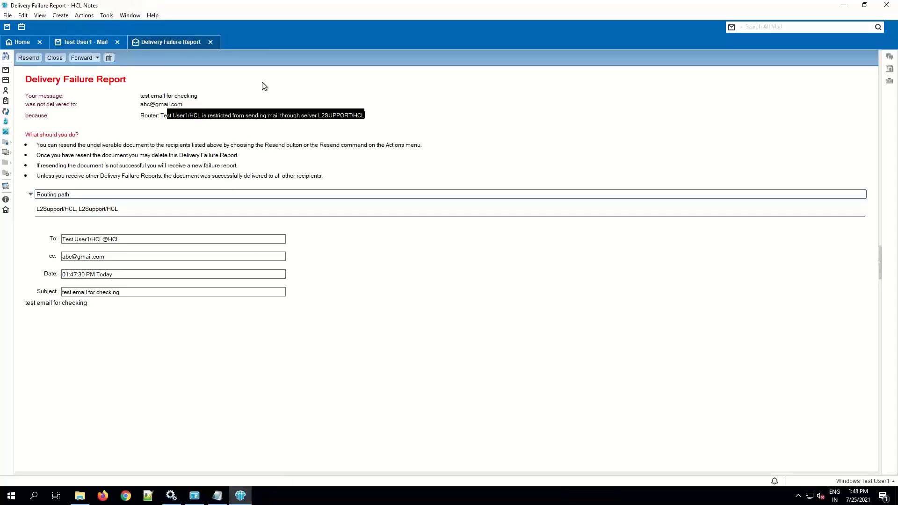
key("Escape")
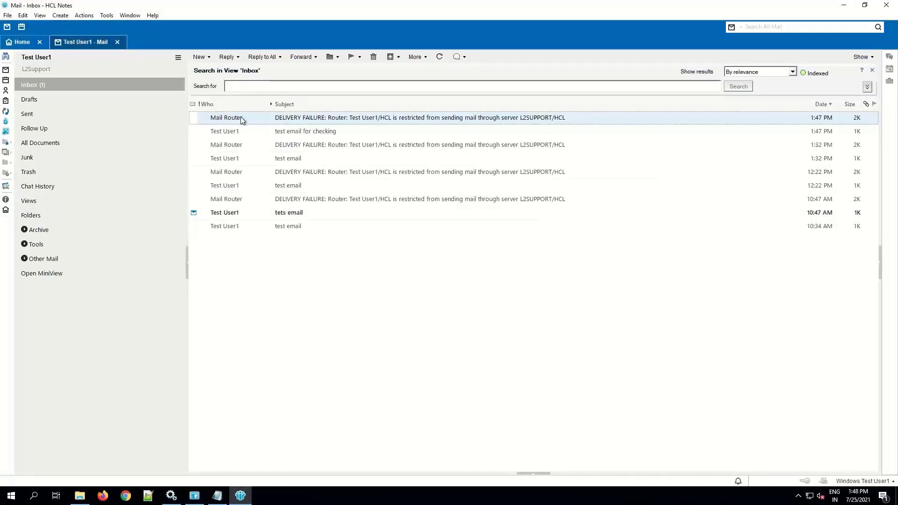
- Reopen the L2Support/HCL configuration from HCL's Directory and highlight its denied Internet senders
left_click(23, 43)
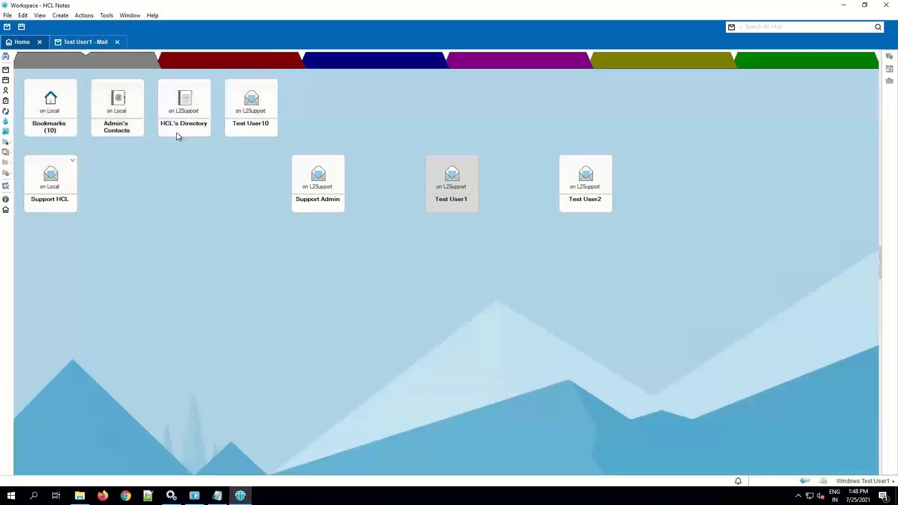
double_click(178, 129)
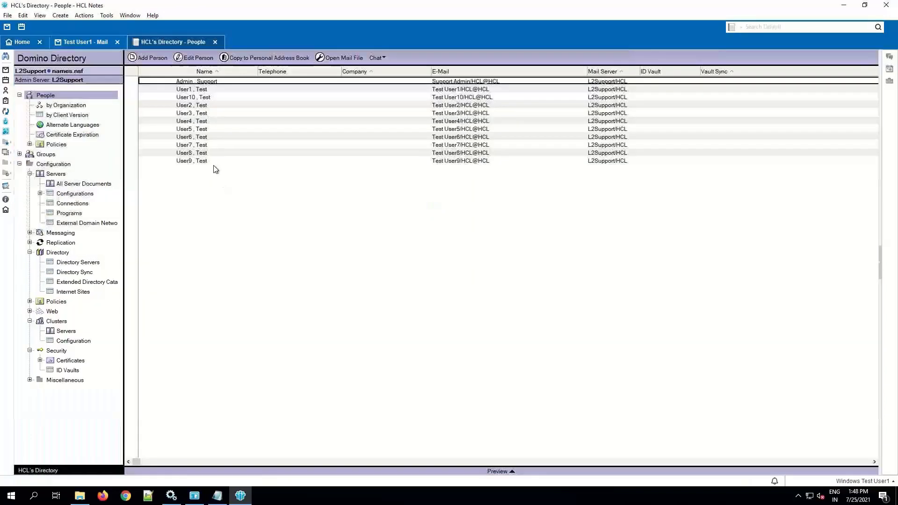
left_click(77, 194)
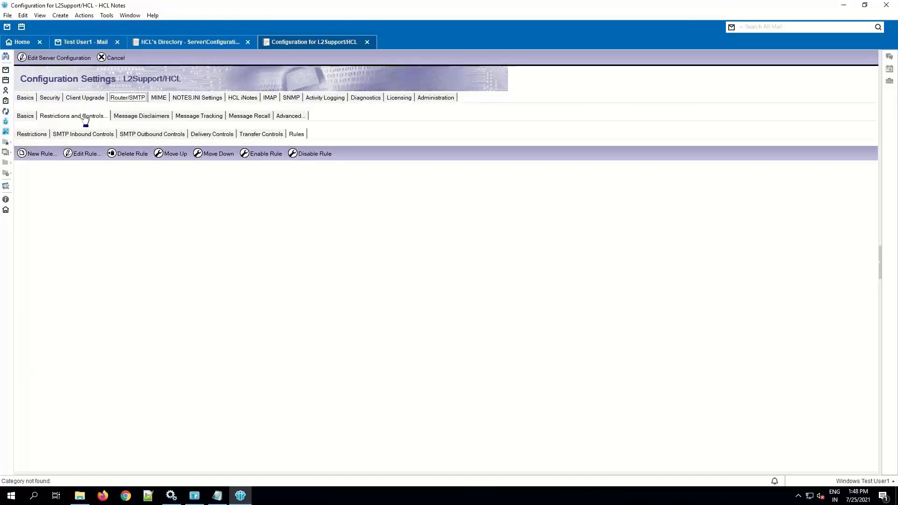
left_click(85, 118)
left_click(165, 135)
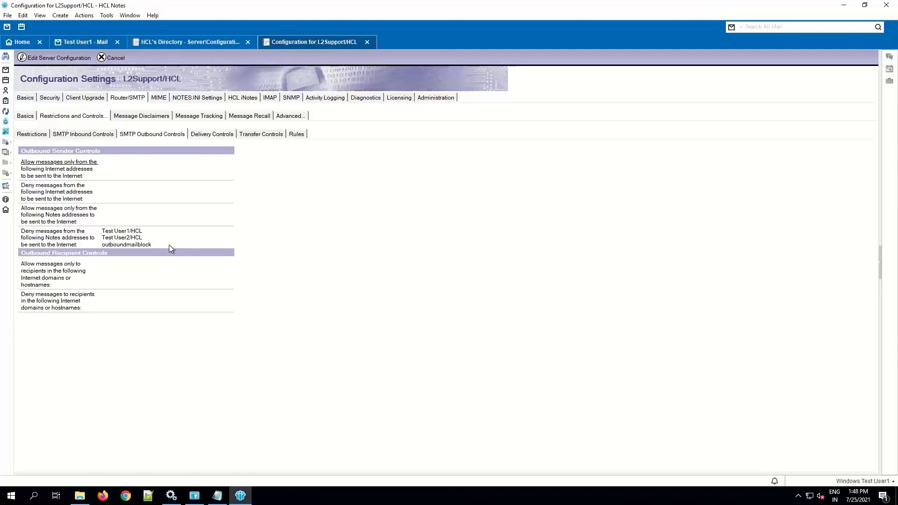
left_click_drag(170, 244, 102, 231)
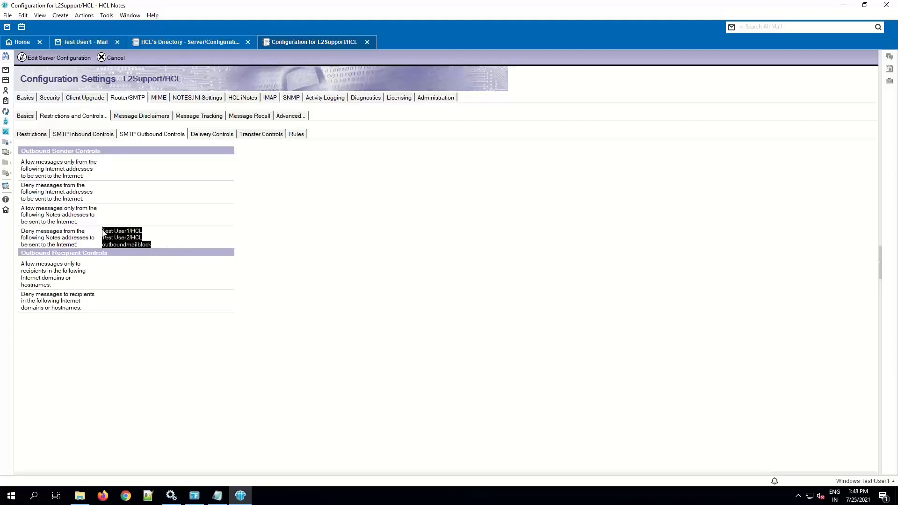